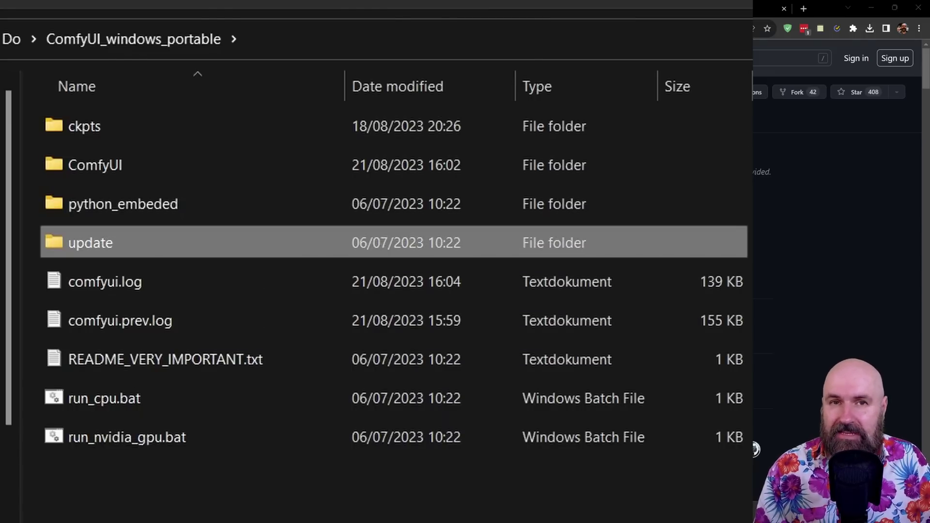
- Open the portable install's update folder and run update_comfyui.bat to update ComfyUI
double_click(69, 245)
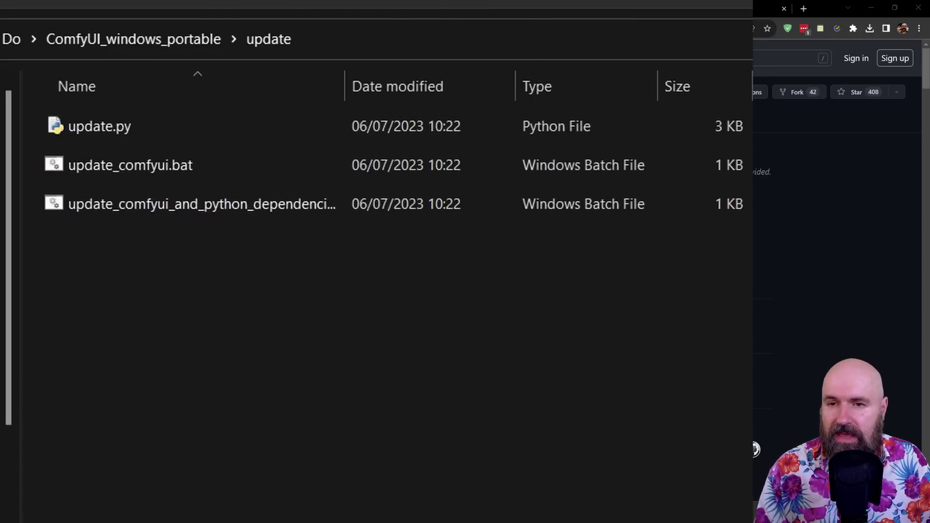
left_click(313, 160)
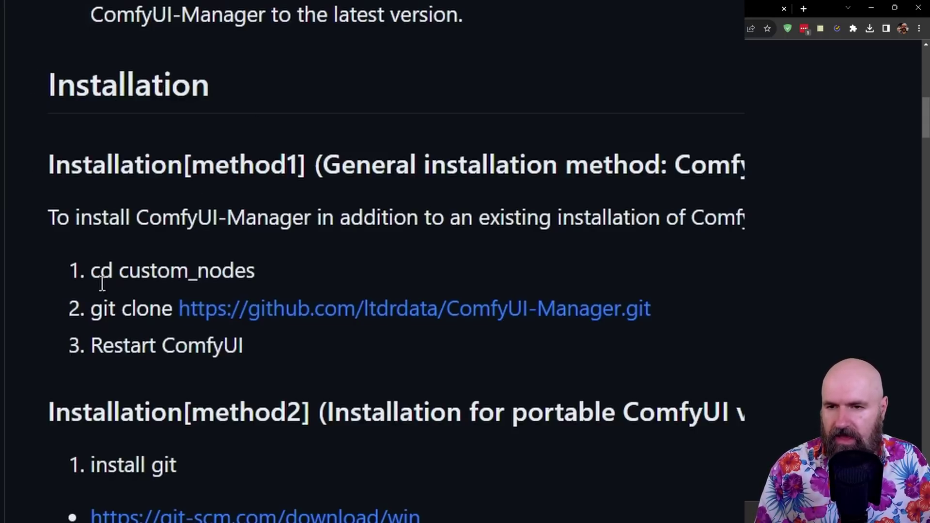
left_click_drag(92, 308, 687, 303)
key("ctrl+c")
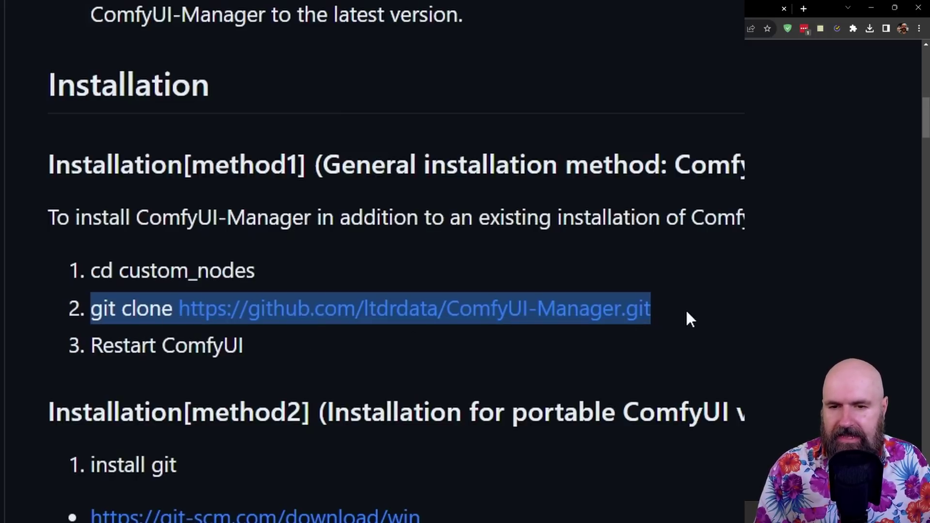
- Go to the ComfyUI\custom_nodes folder in File Explorer and make its address bar editable
key("alt+Tab")
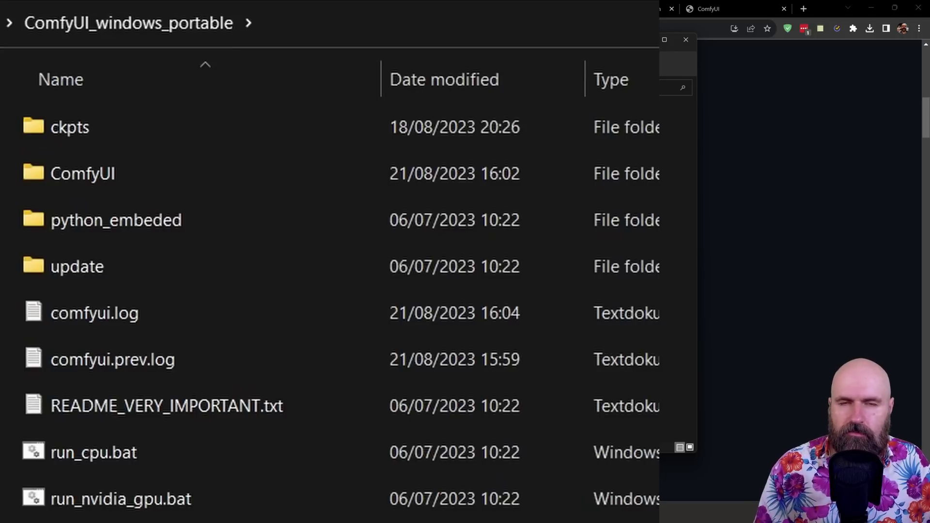
left_click(191, 181)
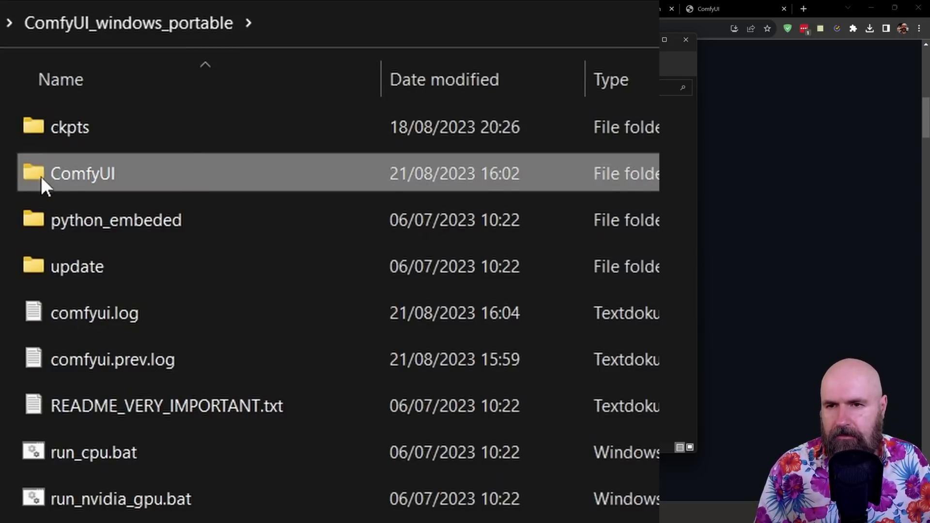
double_click(42, 176)
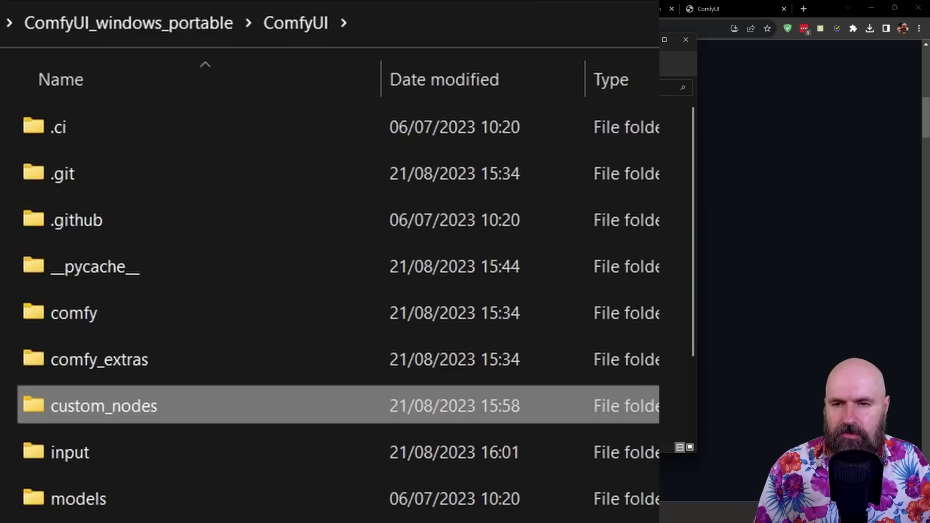
double_click(32, 401)
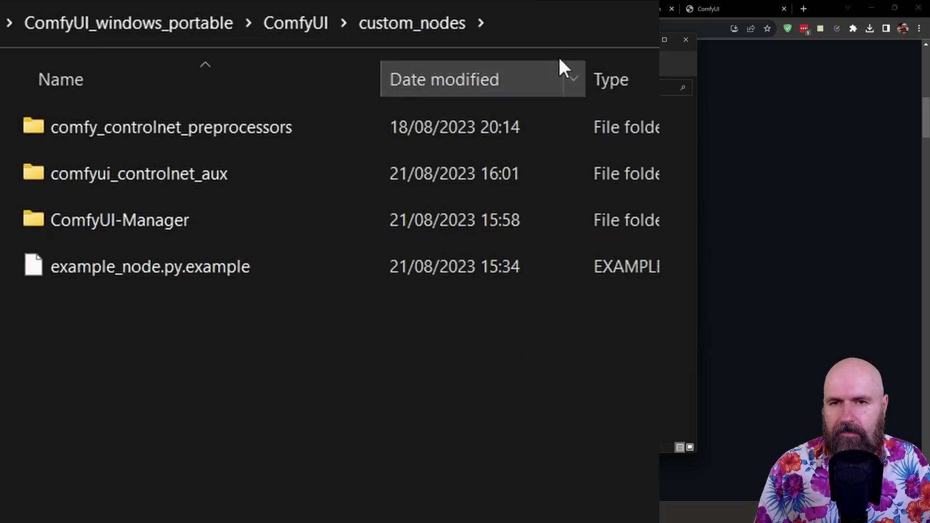
left_click(543, 21)
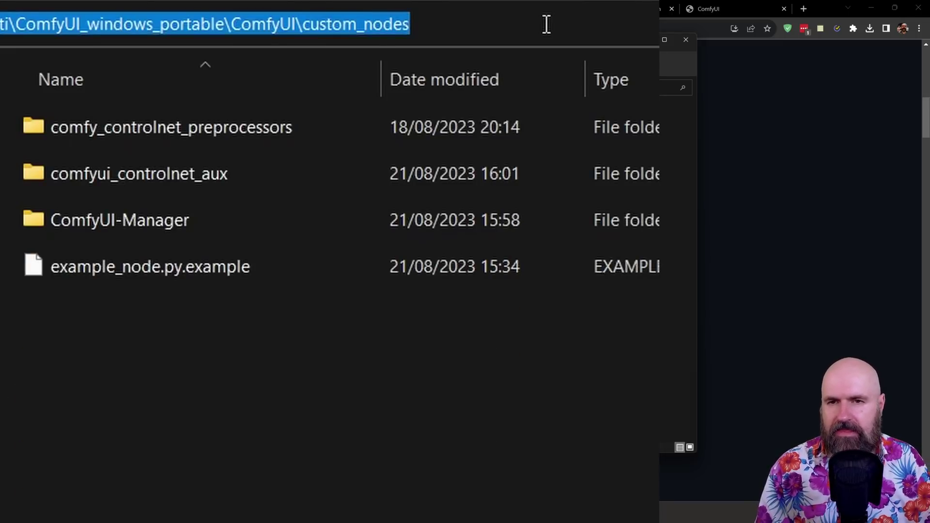
- Launch cmd in custom_nodes and paste the ComfyUI-Manager git clone command
type("cmd")
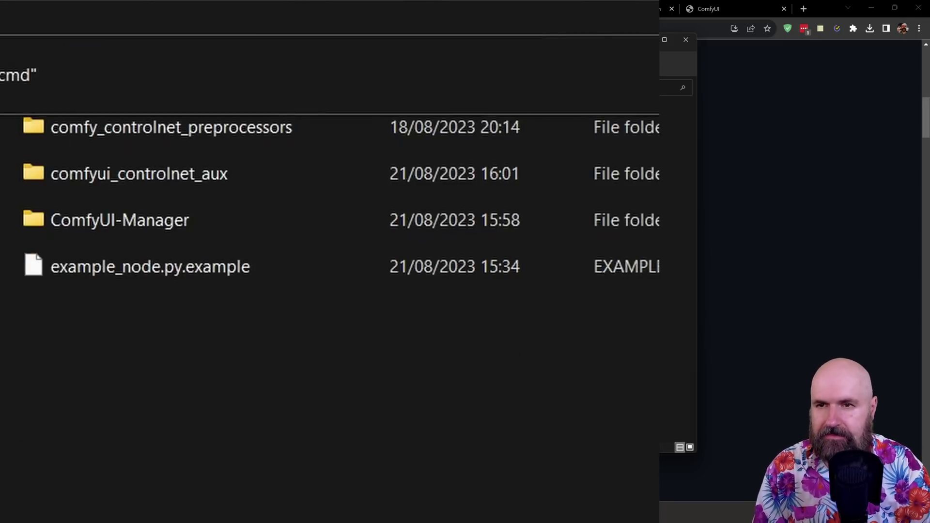
key("Return")
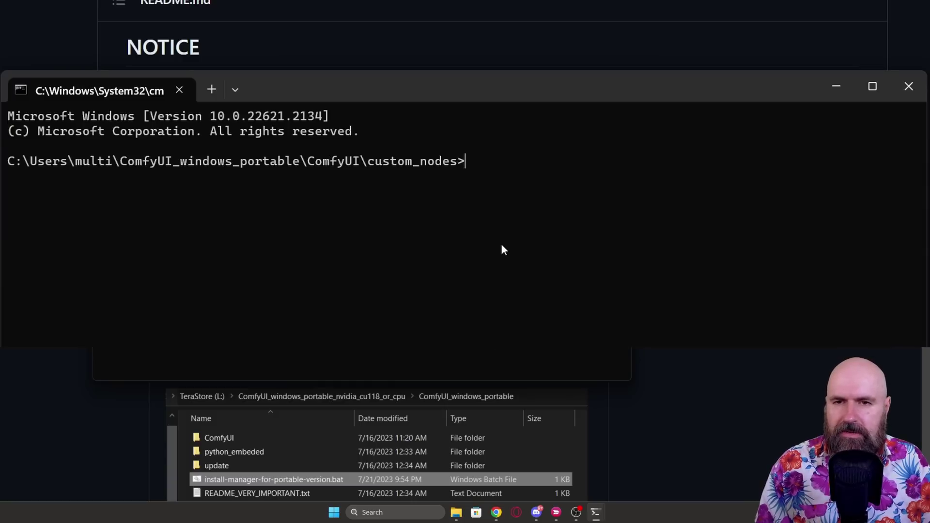
key("ctrl+v")
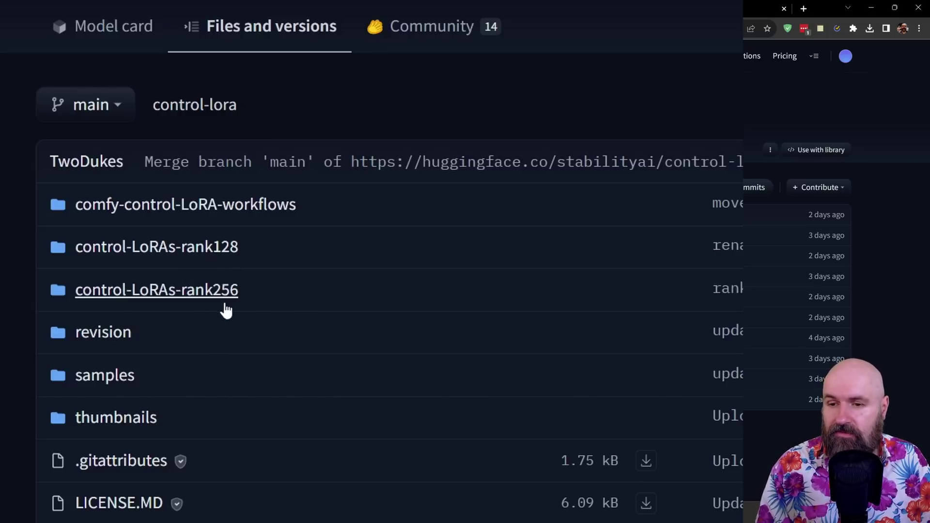
- Check the rank128 folder, then download the canny control-LoRA from control-LoRAs-rank256
left_click(216, 253)
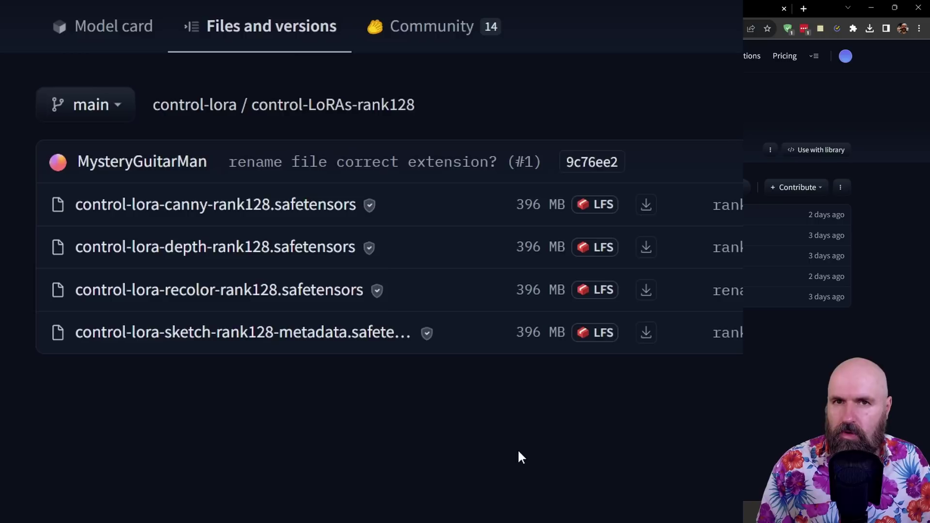
key("alt+Left")
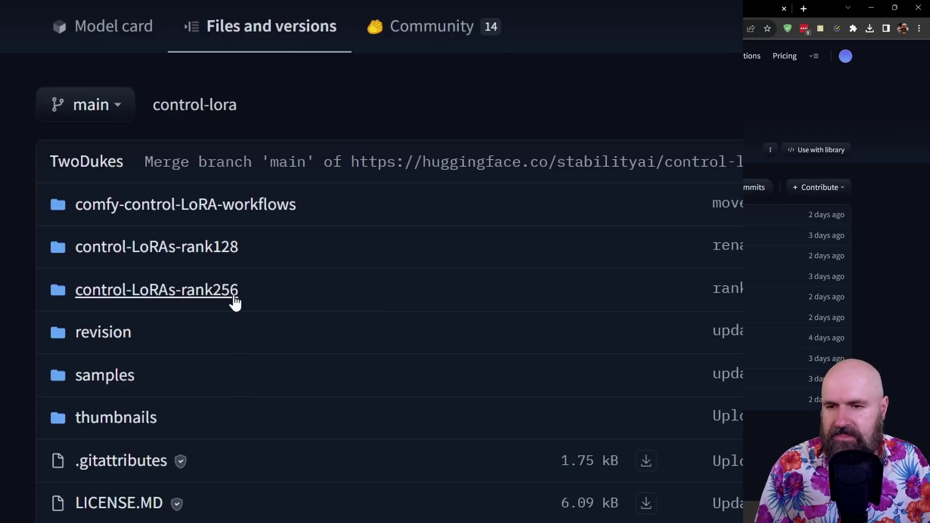
left_click(235, 300)
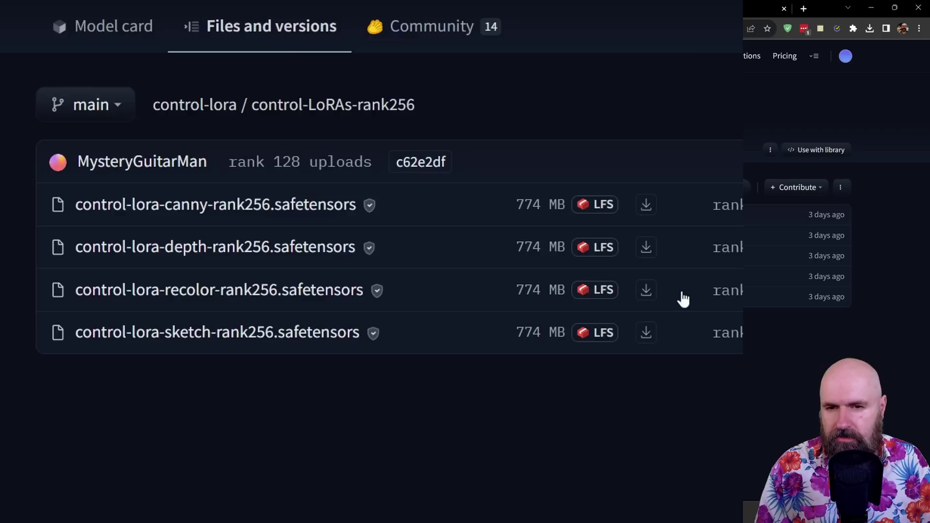
left_click(652, 220)
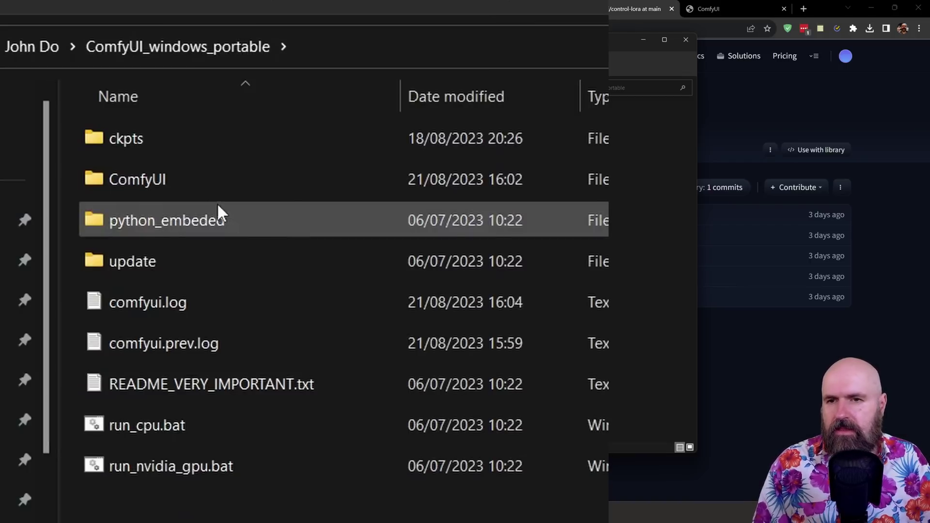
- Navigate to ComfyUI\models\controlnet, where the four rank256 control-LoRA files sit
double_click(190, 180)
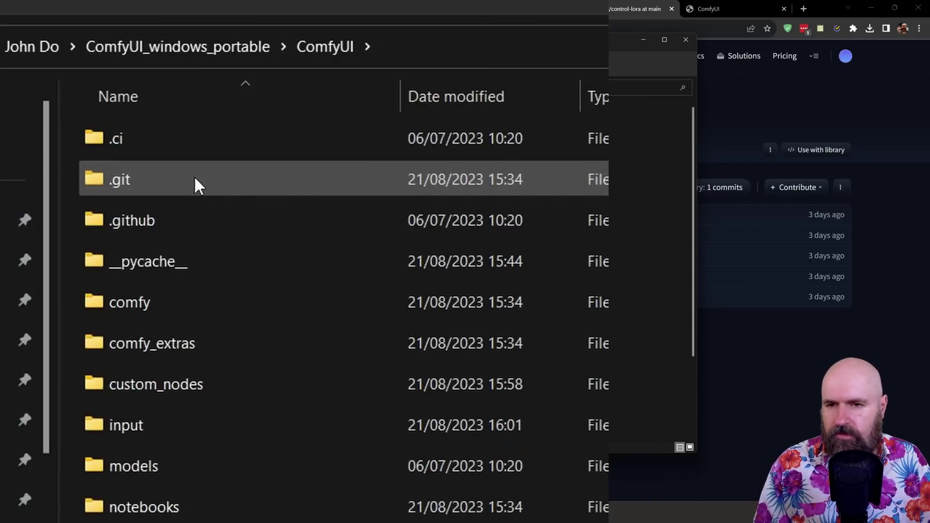
double_click(224, 472)
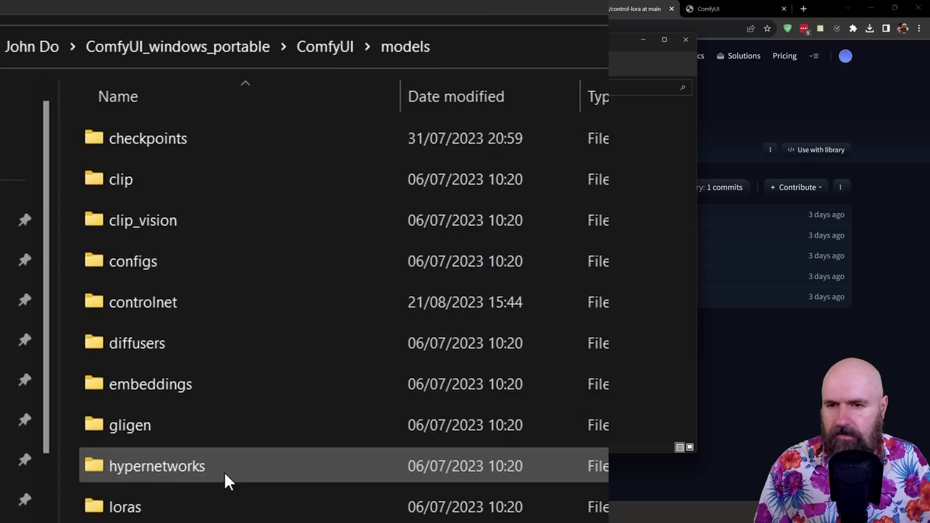
double_click(199, 303)
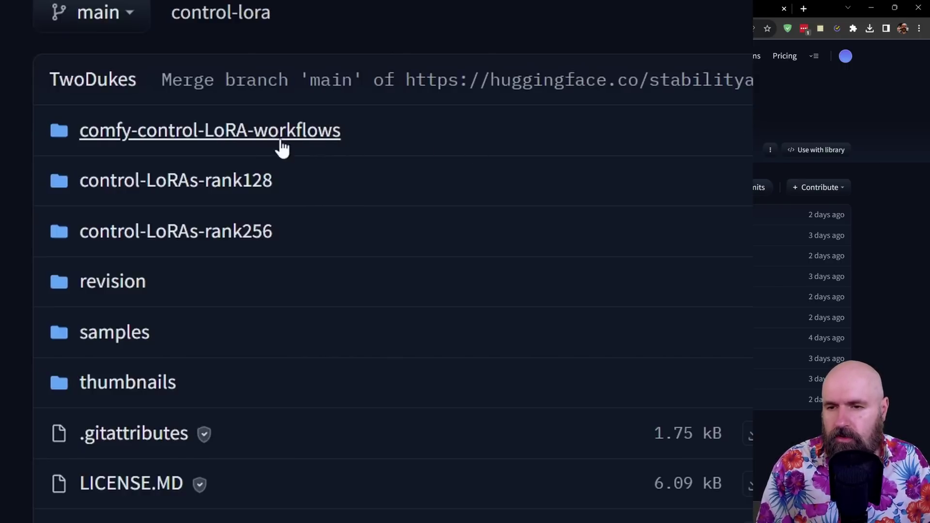
- View the four example JSON workflows in comfy-control-LoRA-workflows, then return to File Explorer
left_click(220, 141)
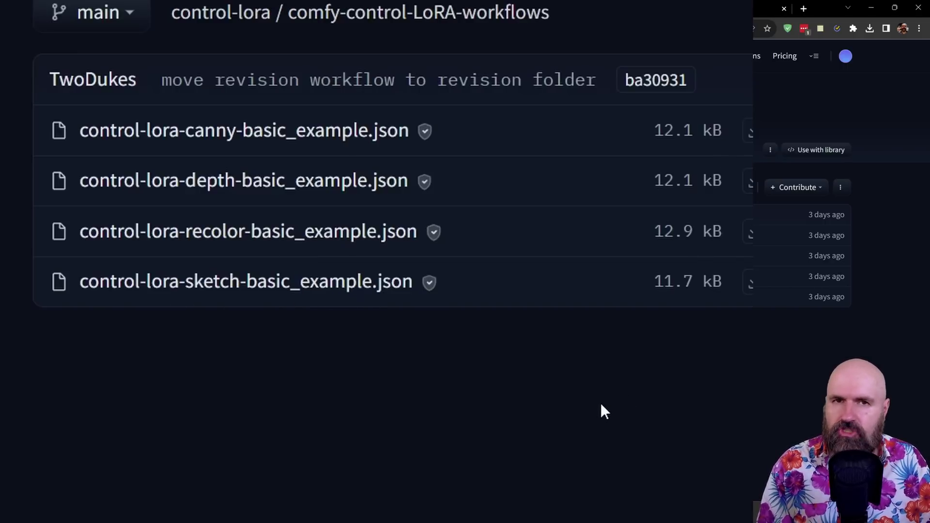
key("alt+Tab")
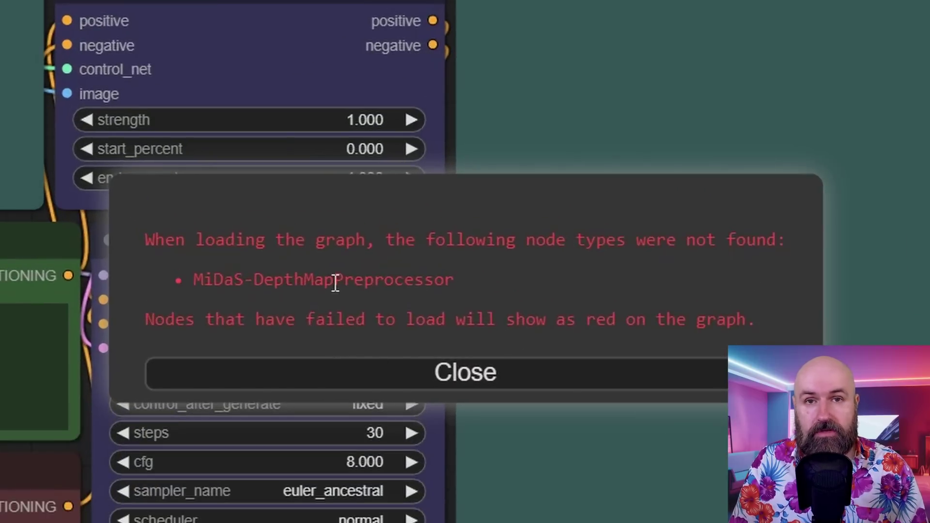
- Dismiss the missing-nodes warning and install the ControlNet Preprocessors auxiliary models pack
left_click(468, 375)
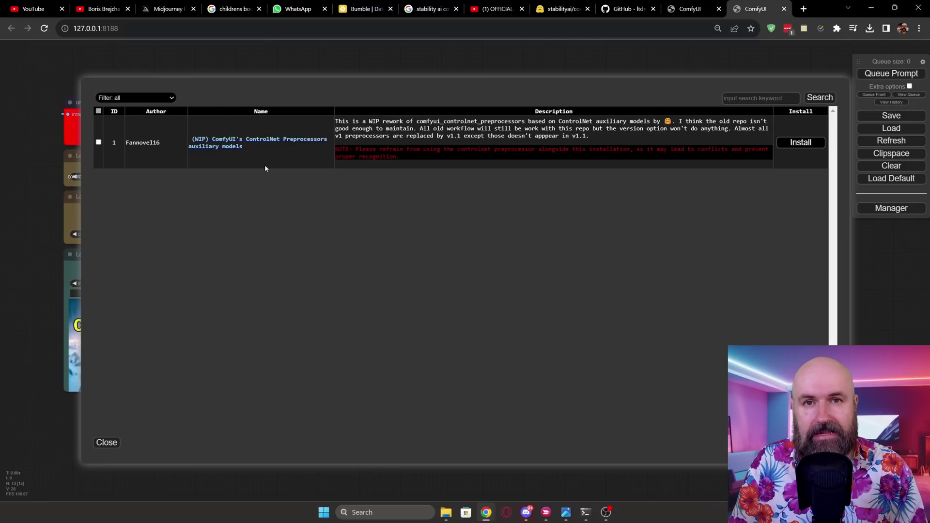
left_click(797, 145)
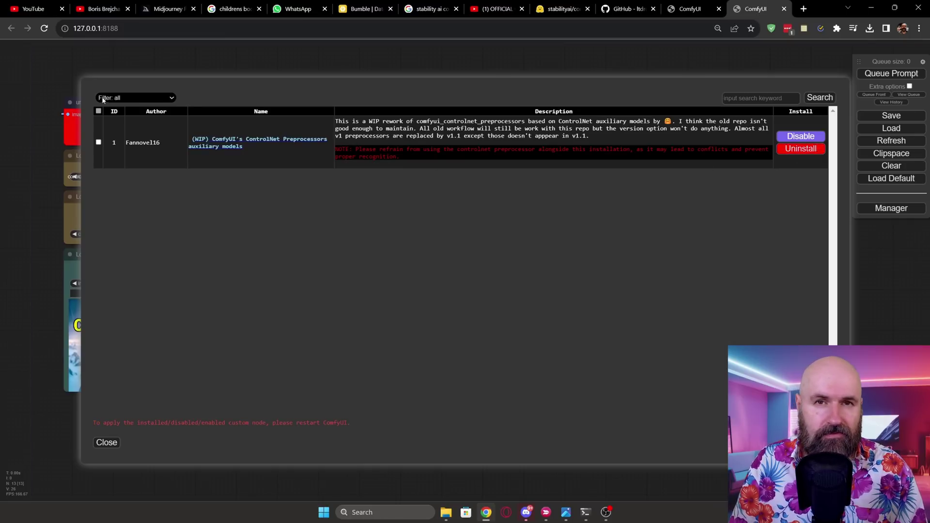
left_click(106, 442)
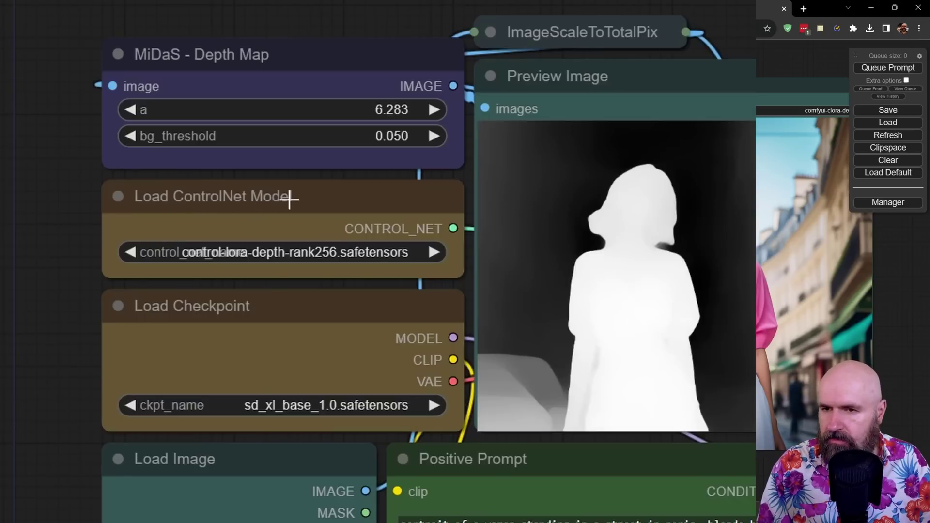
- Set Load ControlNet Model to control-lora-depth-rank256.safetensors and check the checkpoint is sd_xl_base_1.0
left_click(321, 196)
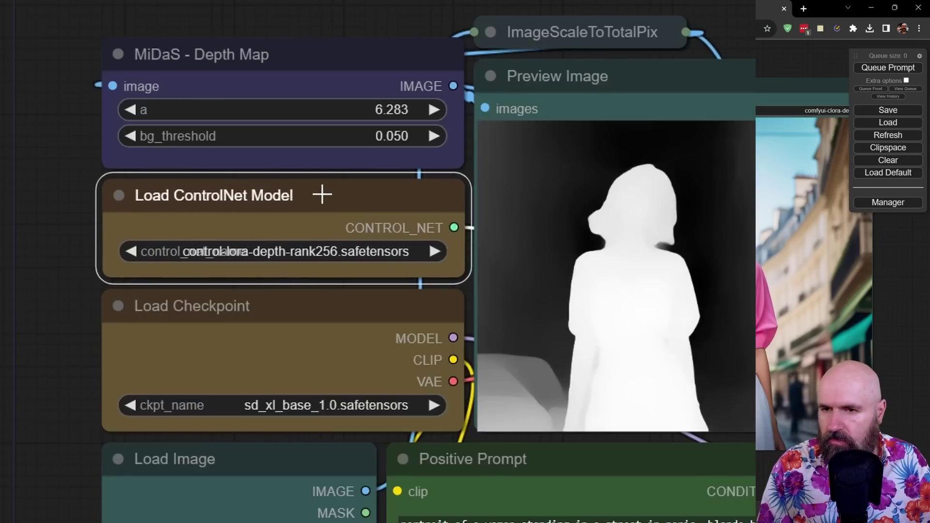
left_click(273, 251)
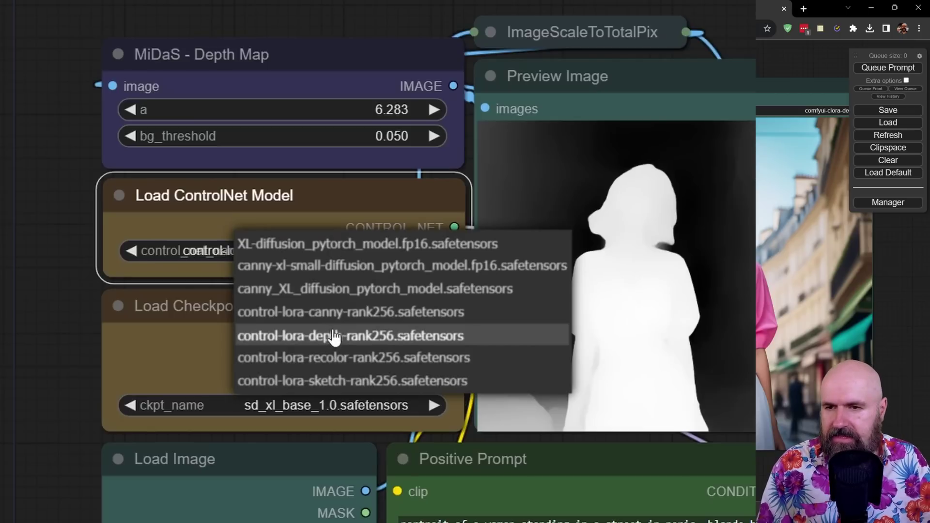
left_click(357, 339)
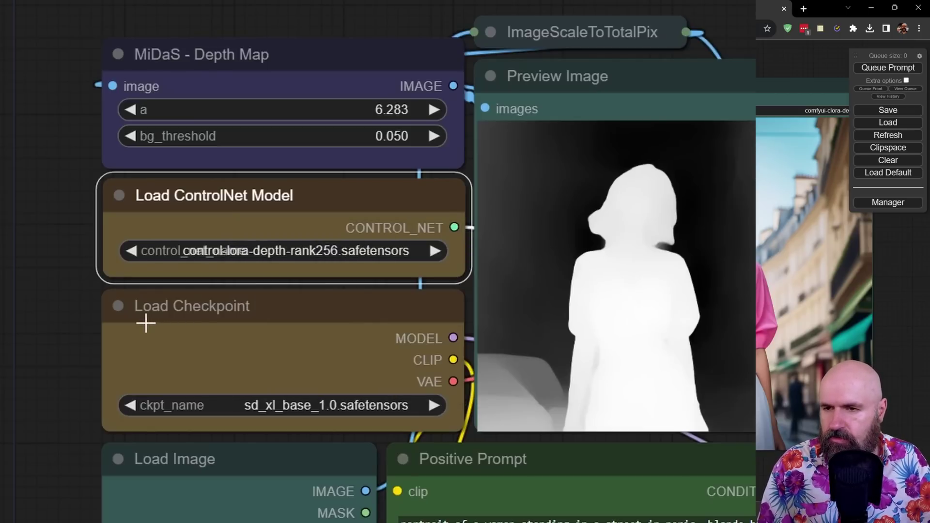
left_click(291, 415)
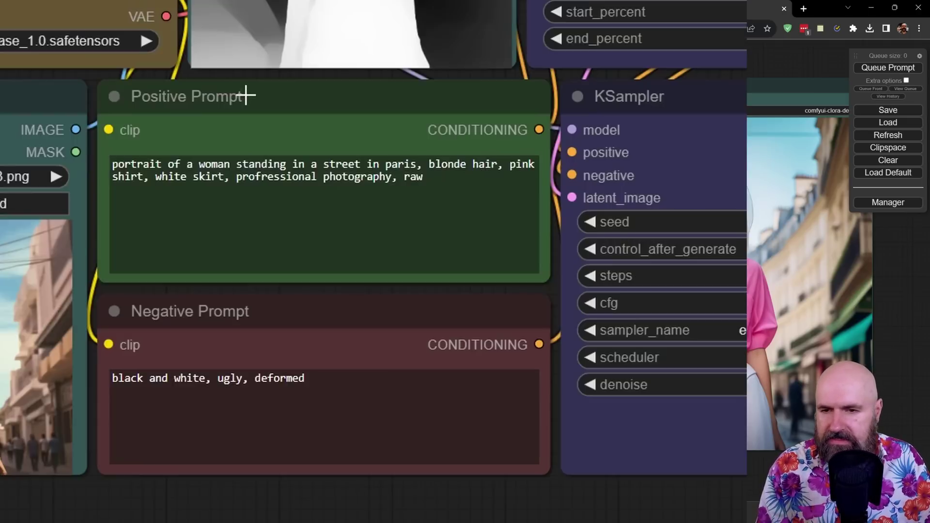
left_click(252, 284)
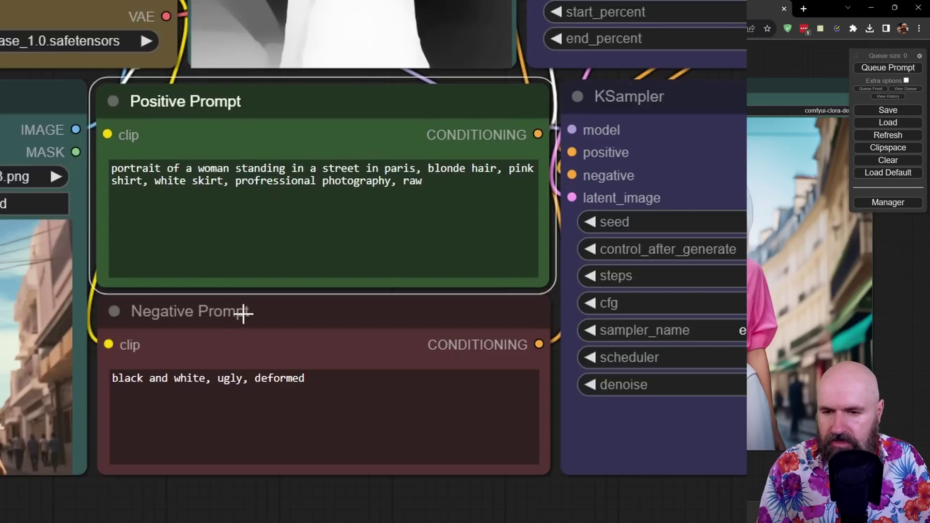
left_click_drag(243, 312, 243, 317)
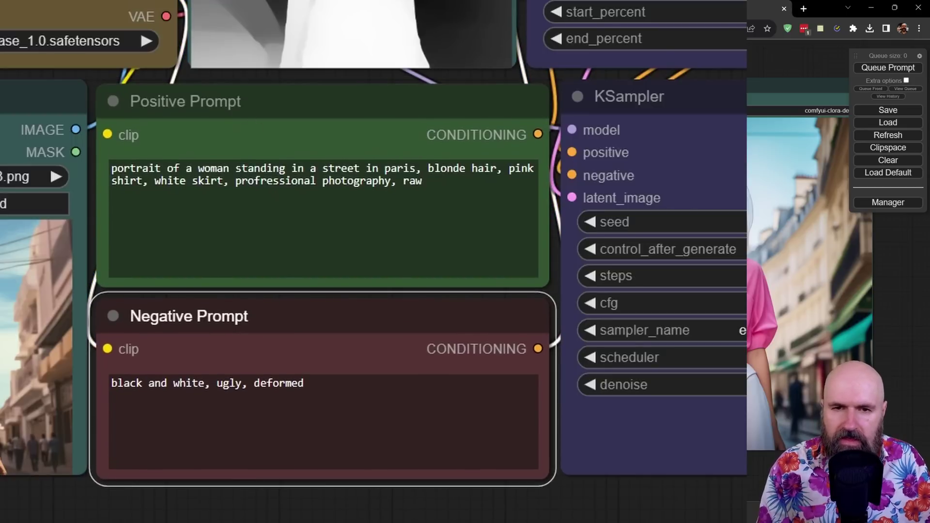
left_click(524, 89)
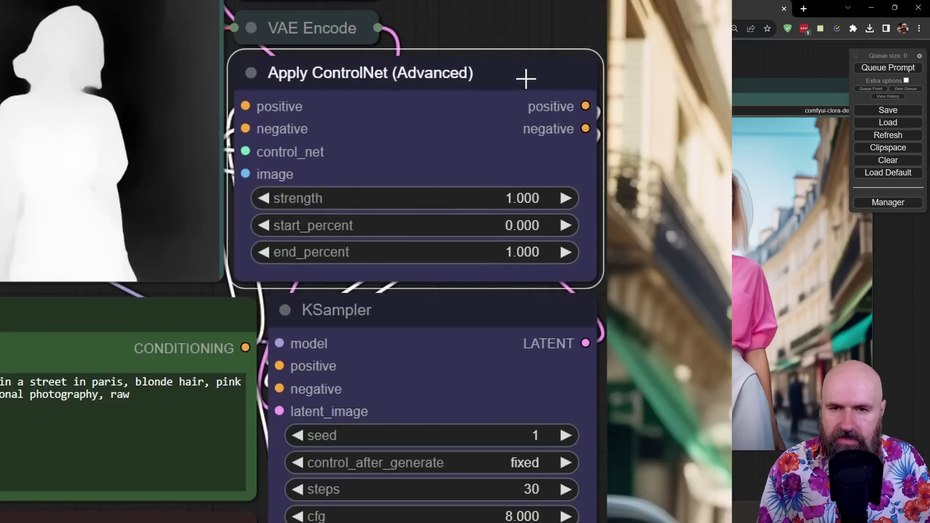
left_click_drag(526, 78, 528, 78)
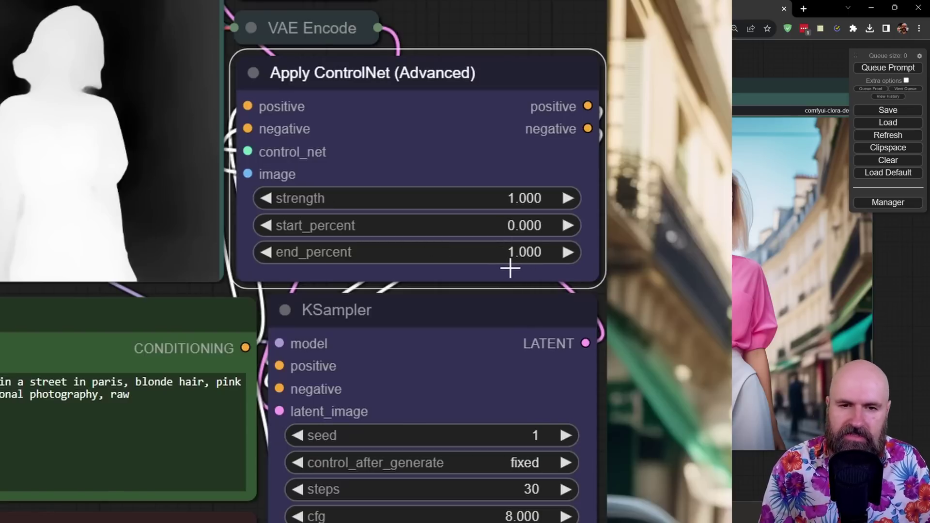
left_click_drag(436, 317, 434, 312)
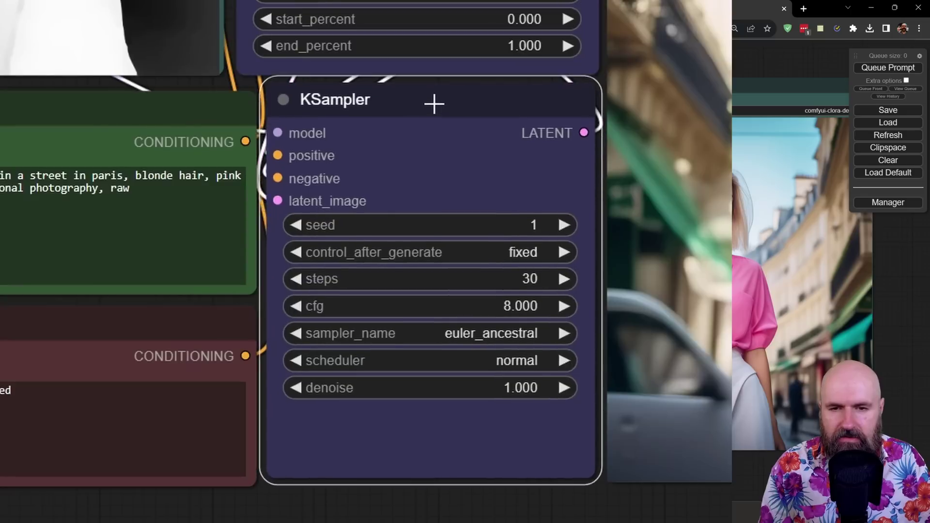